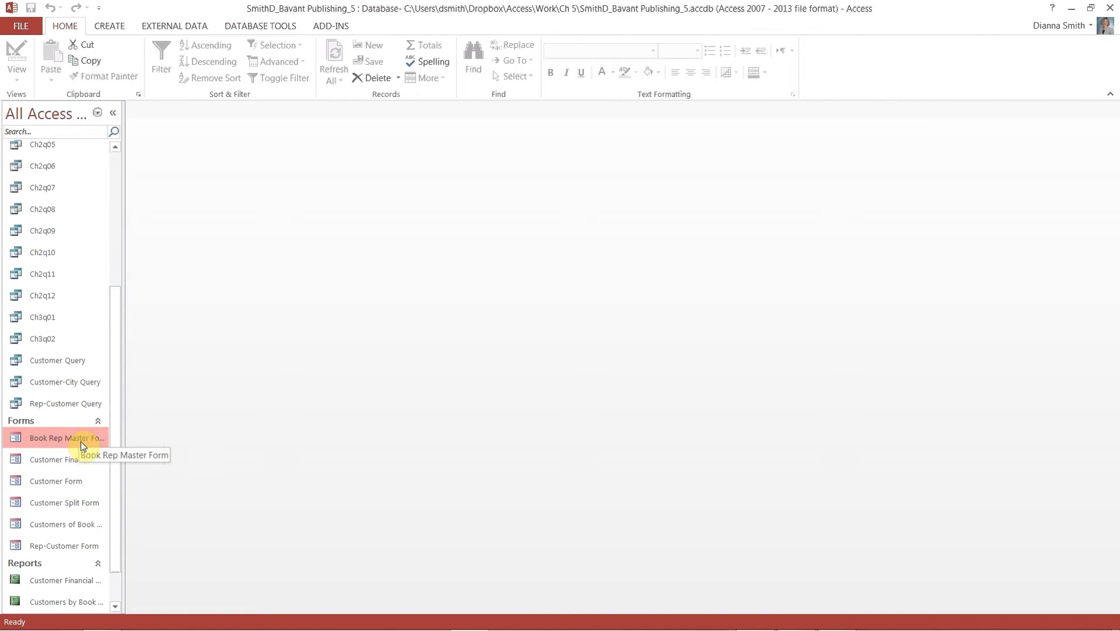
Open the Book Rep Master Form and view the Customer Notes attachments of the first book rep record
right_click(80, 442)
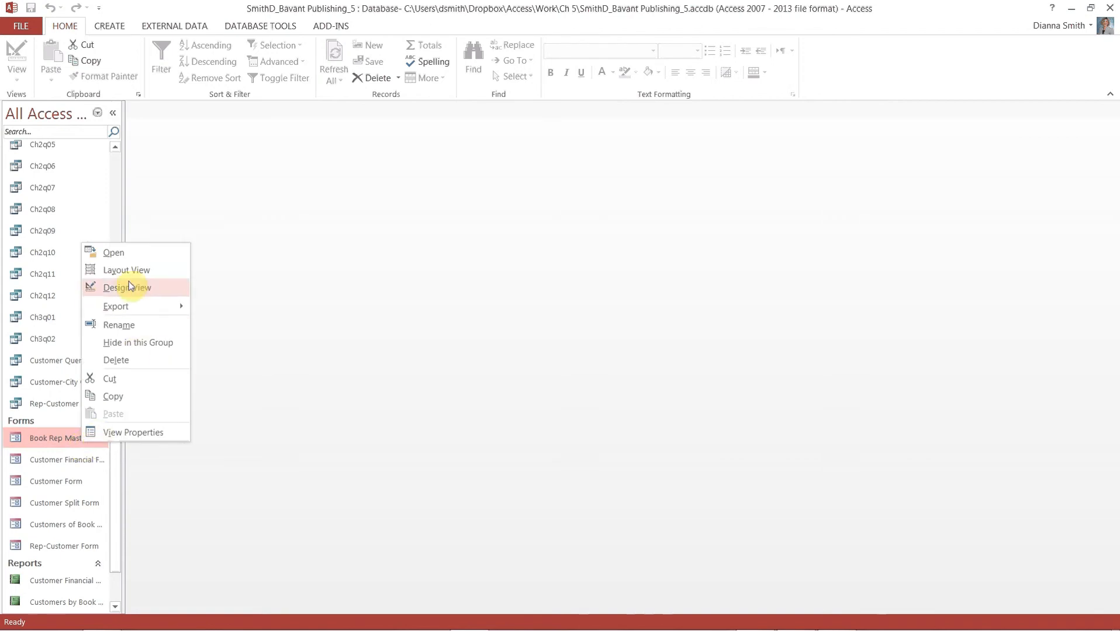
left_click(123, 255)
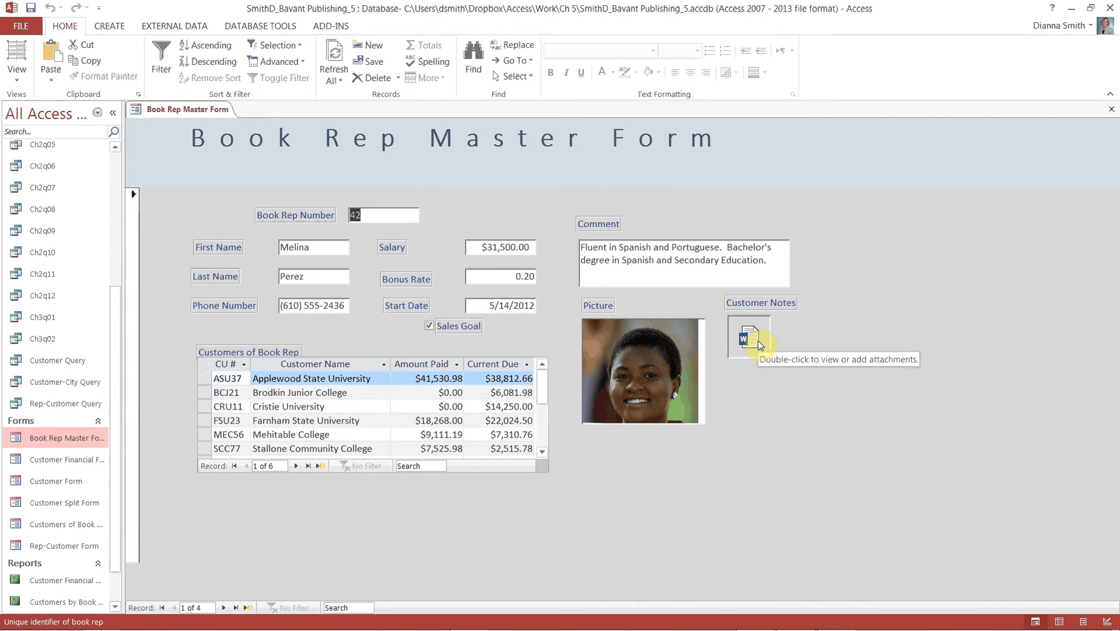
right_click(760, 345)
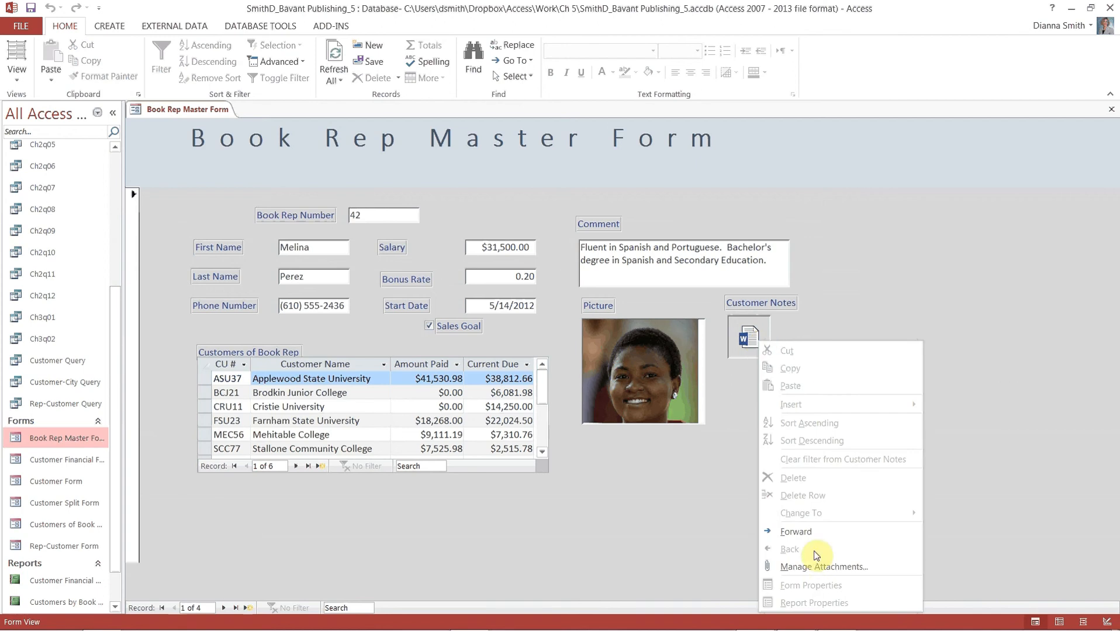
left_click(824, 568)
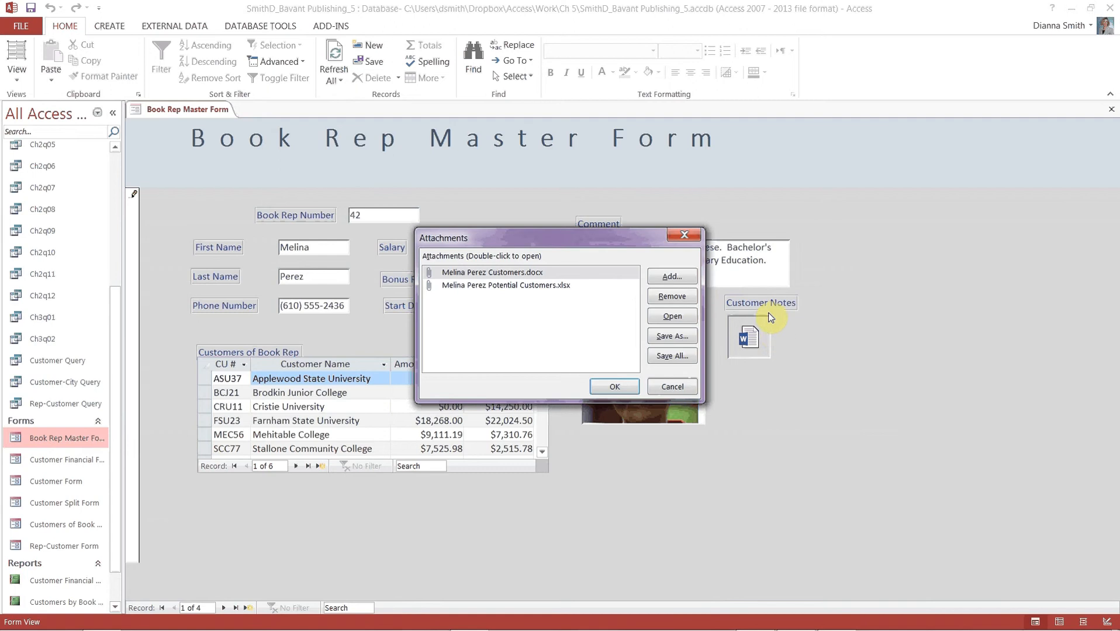
left_click(631, 388)
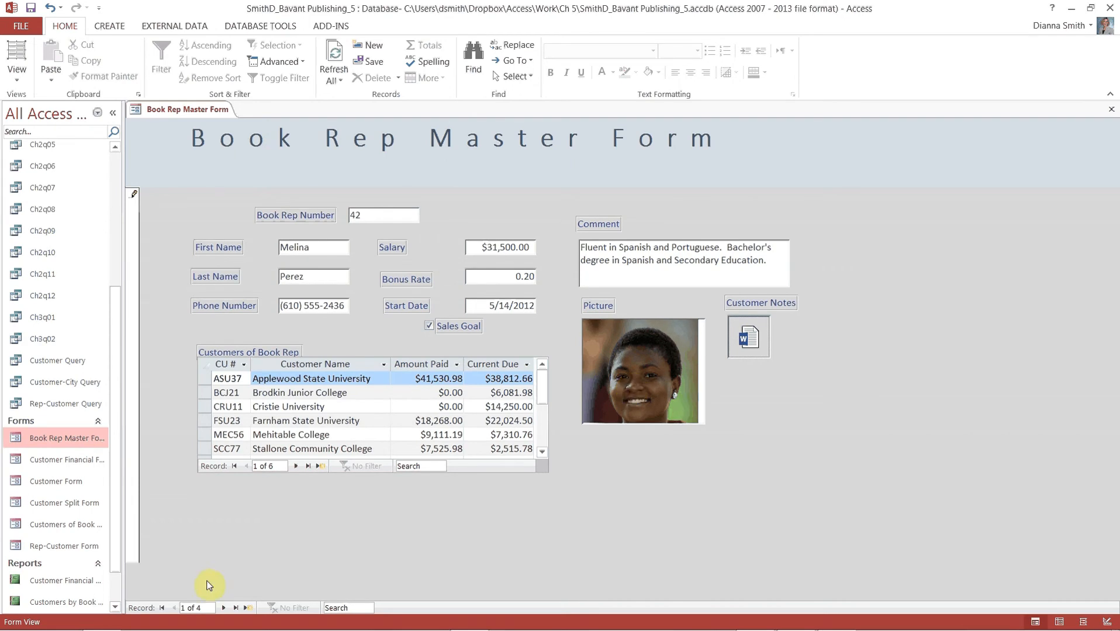
Browse the form to the last book rep record, step through its customers to the third one, and close the form
left_click(224, 609)
left_click(224, 609)
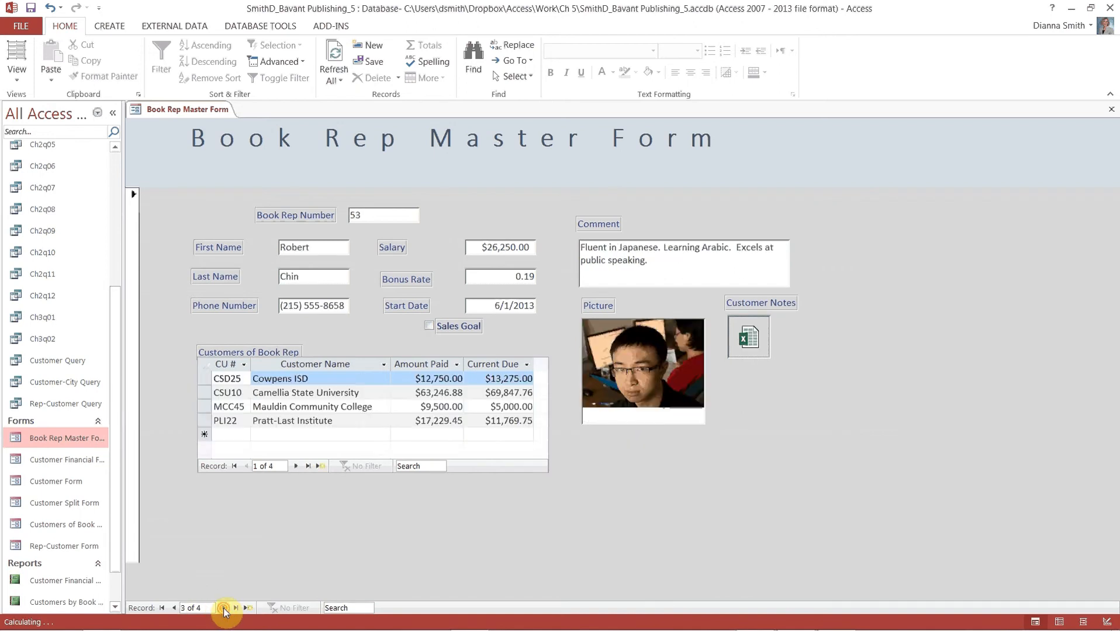
left_click(225, 608)
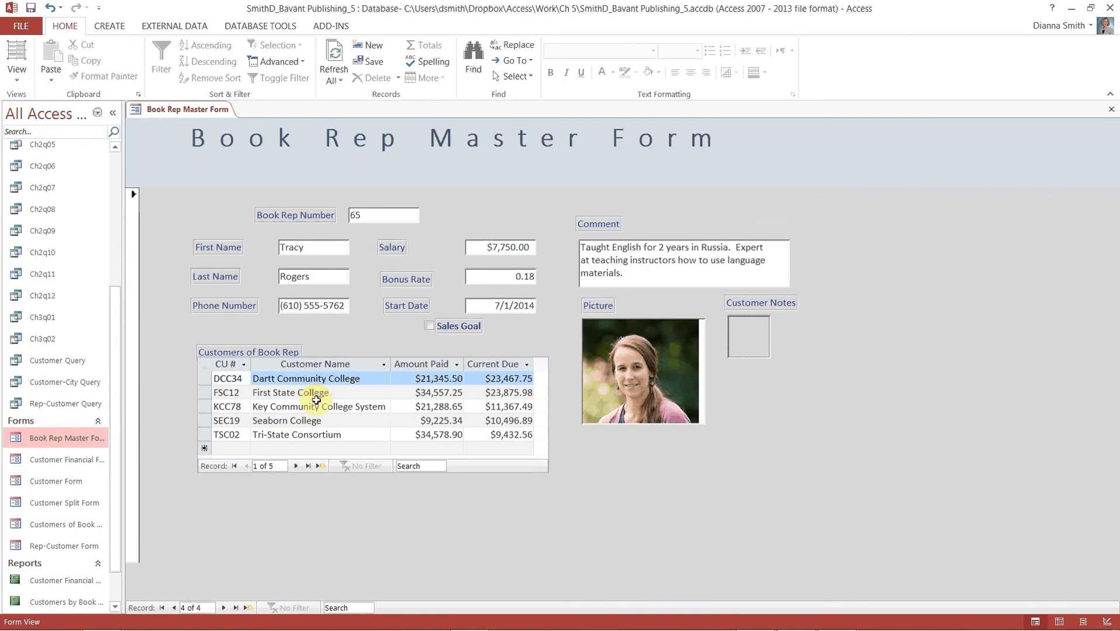
left_click(295, 467)
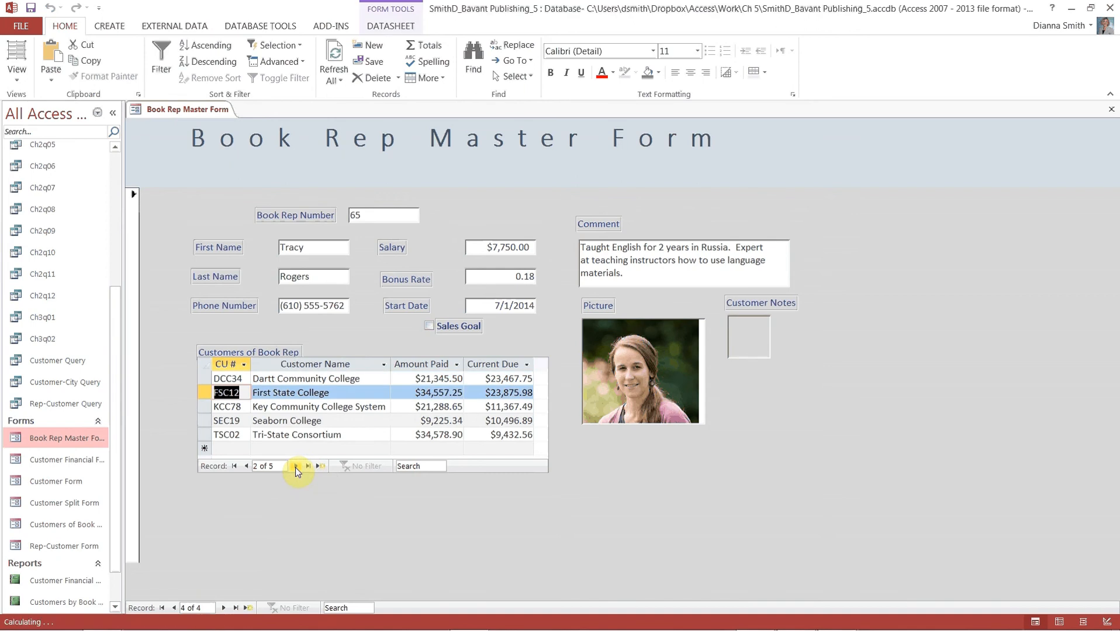
left_click(295, 467)
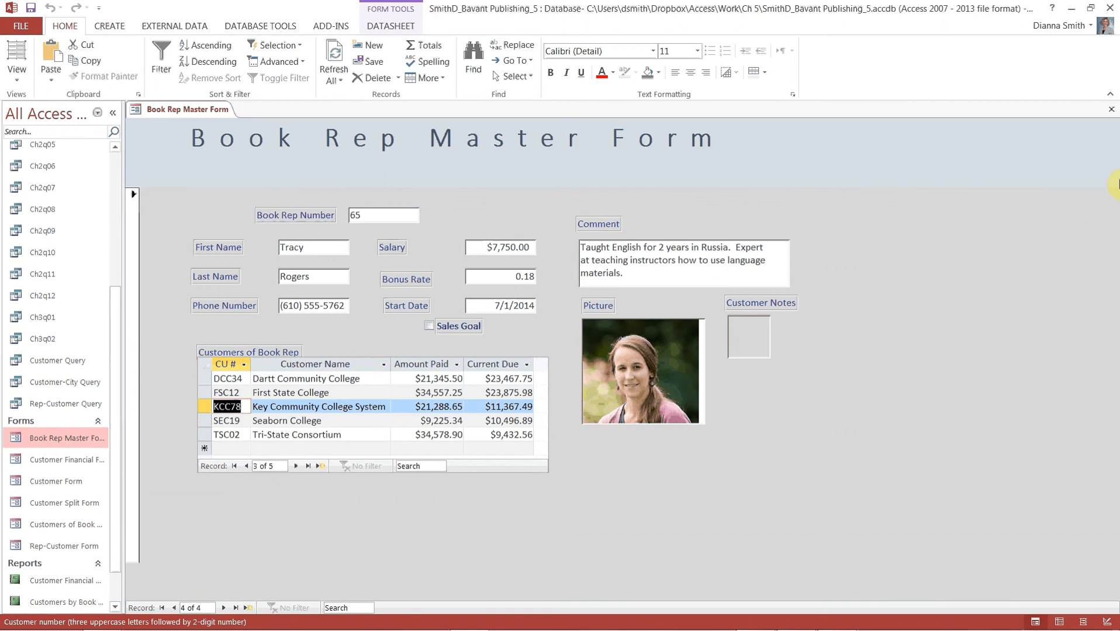
left_click(1111, 109)
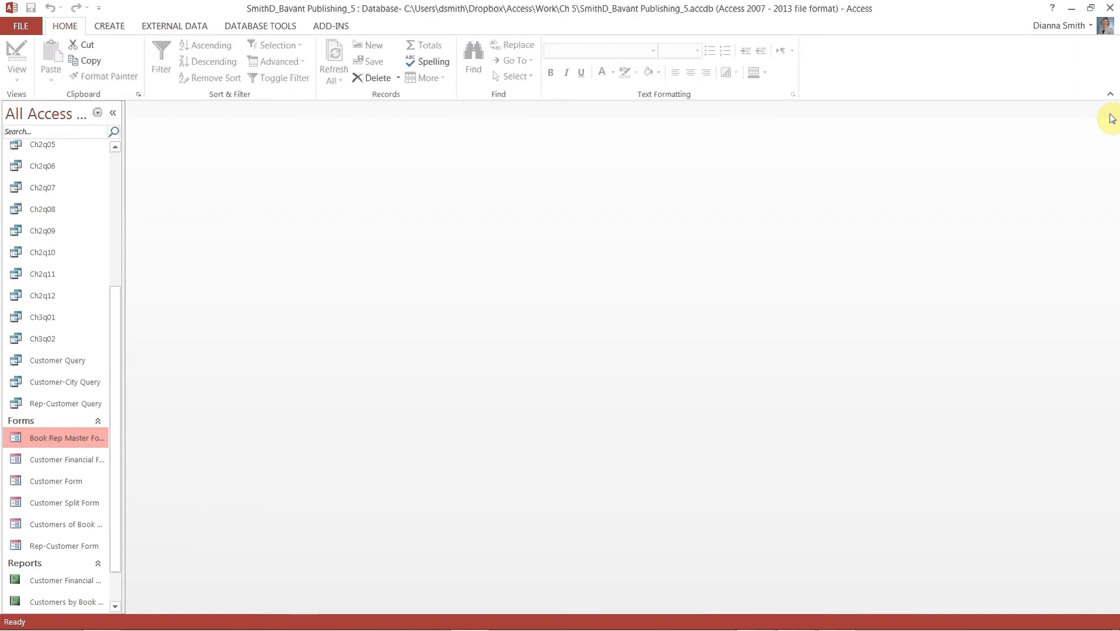
Show the object dependencies of the Customer table and review the tables, queries, forms and reports that depend on it
left_click(114, 114)
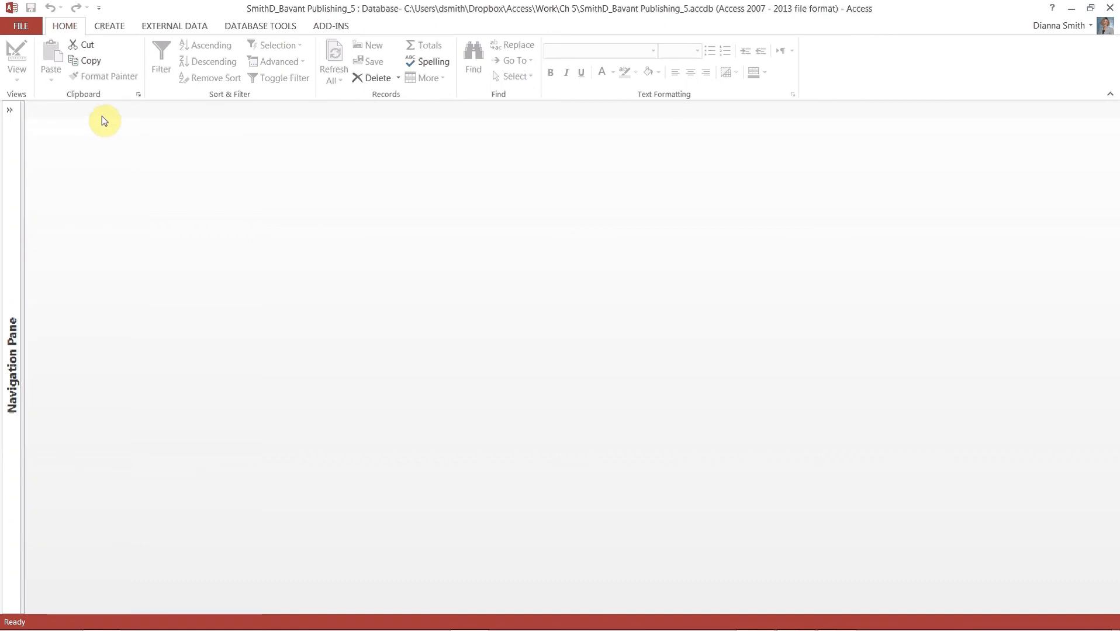
left_click(15, 113)
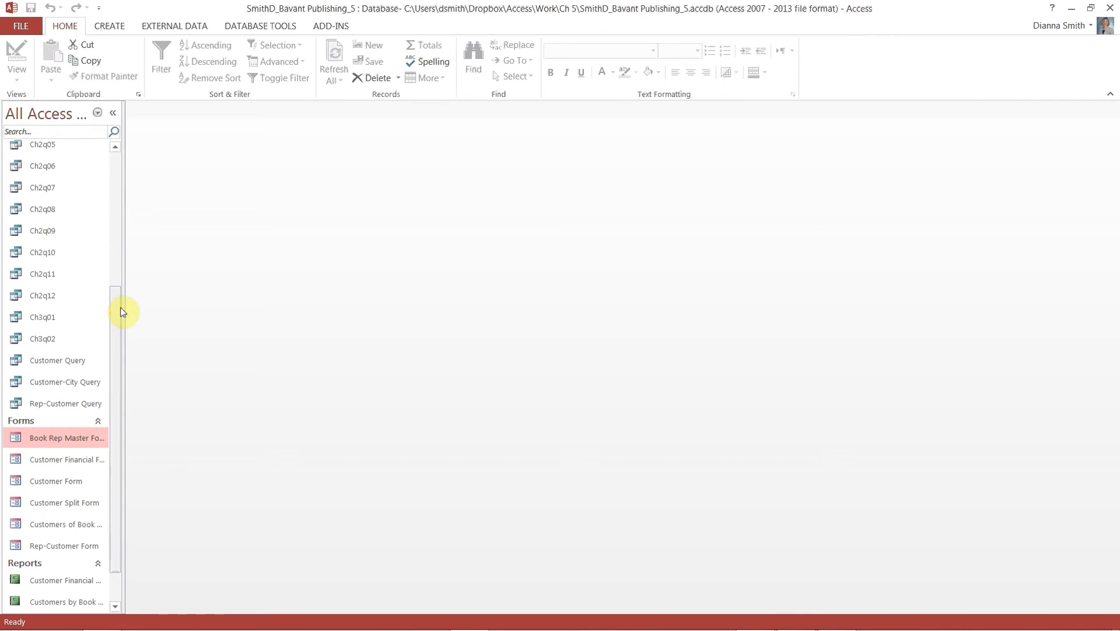
left_click_drag(120, 307, 131, 154)
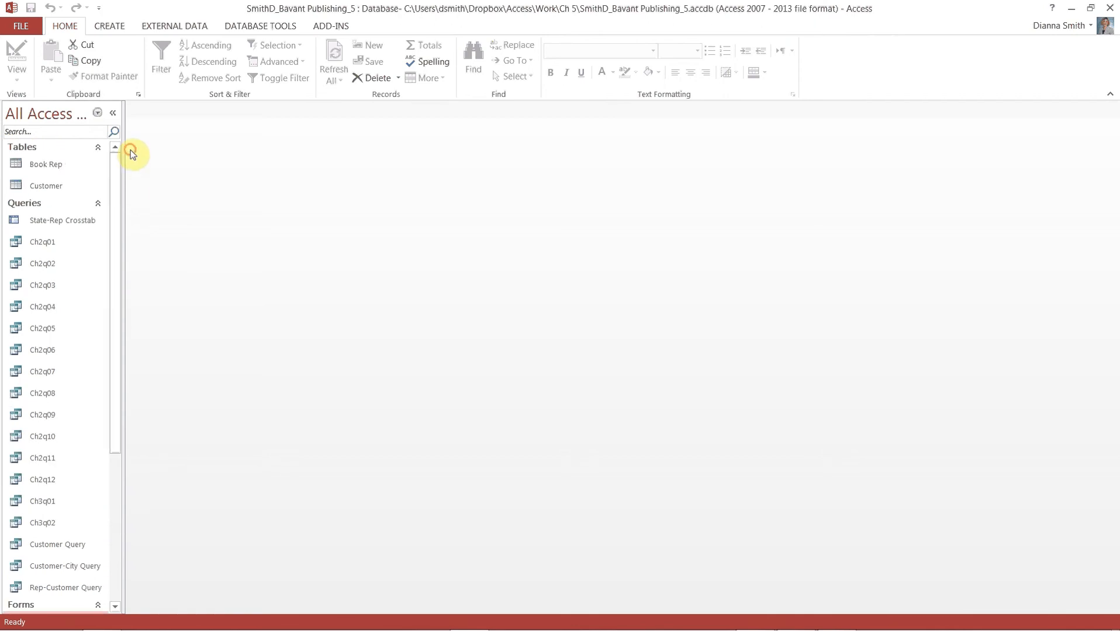
left_click(55, 185)
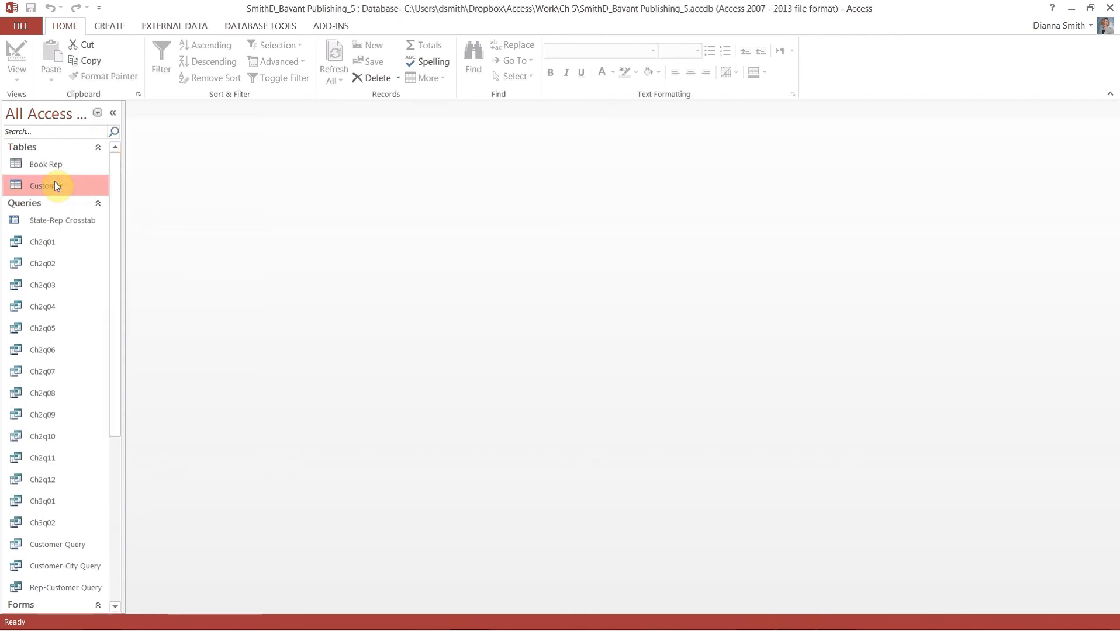
left_click(260, 27)
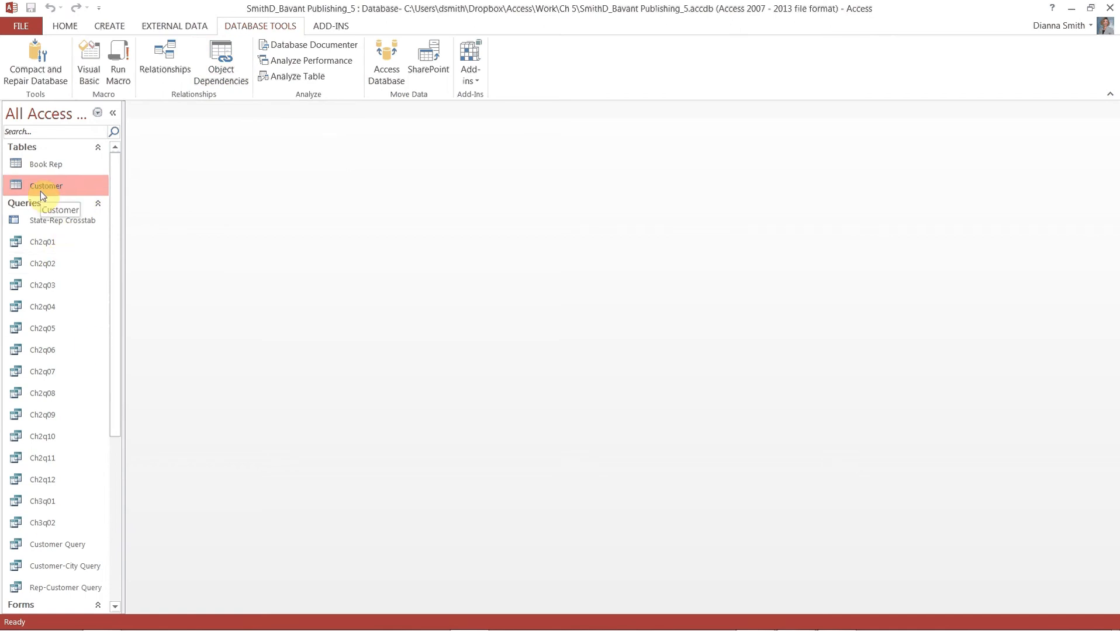
left_click(210, 76)
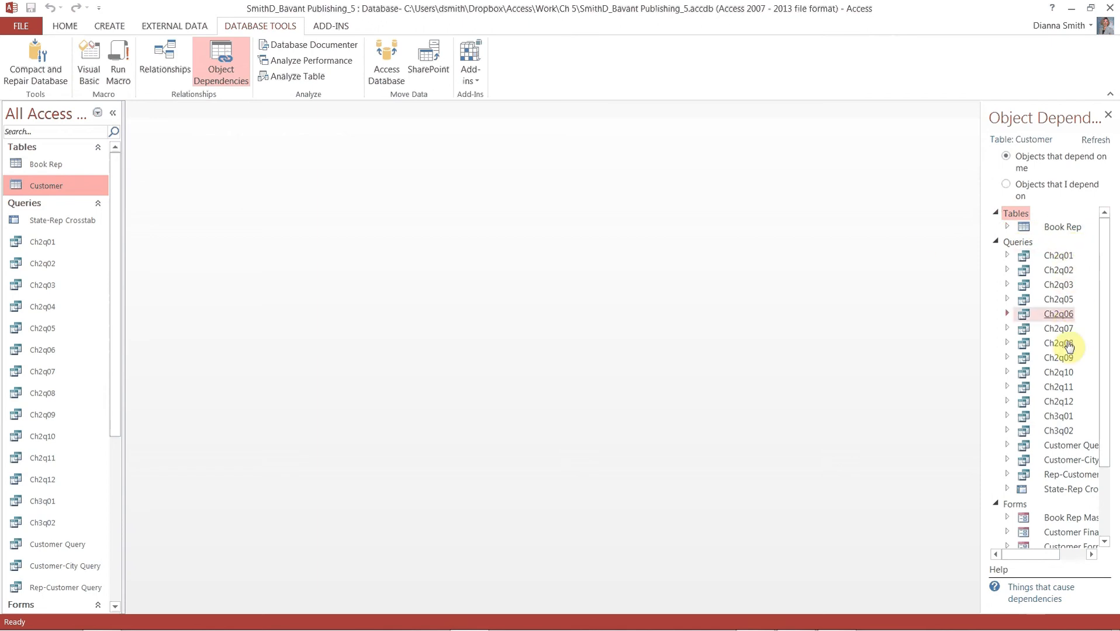
left_click_drag(1107, 430, 1112, 538)
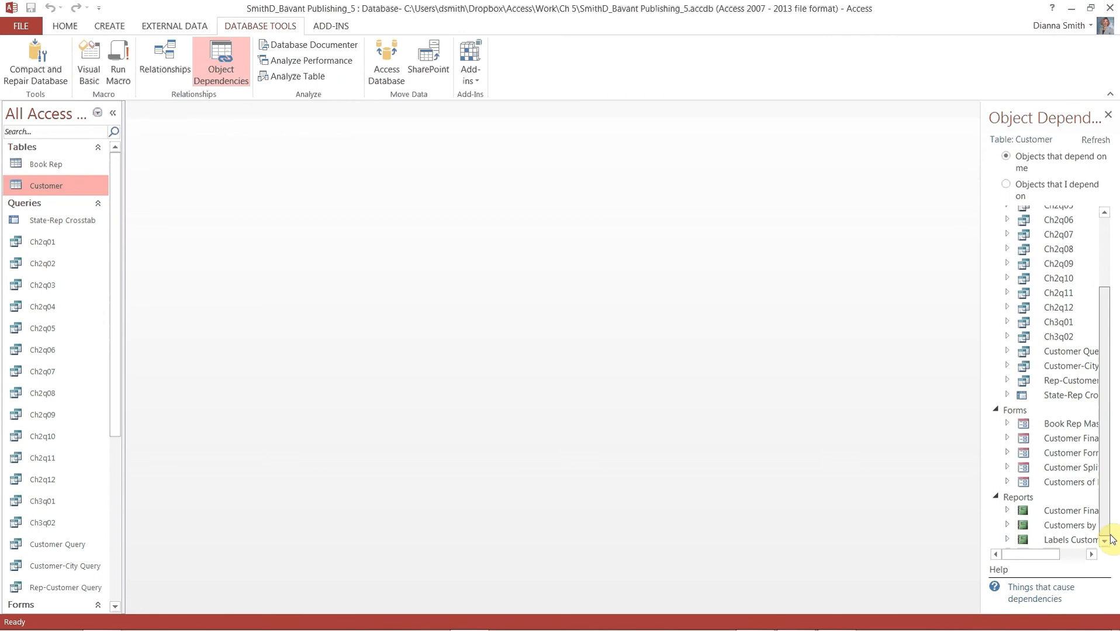
left_click_drag(1111, 539, 1110, 374)
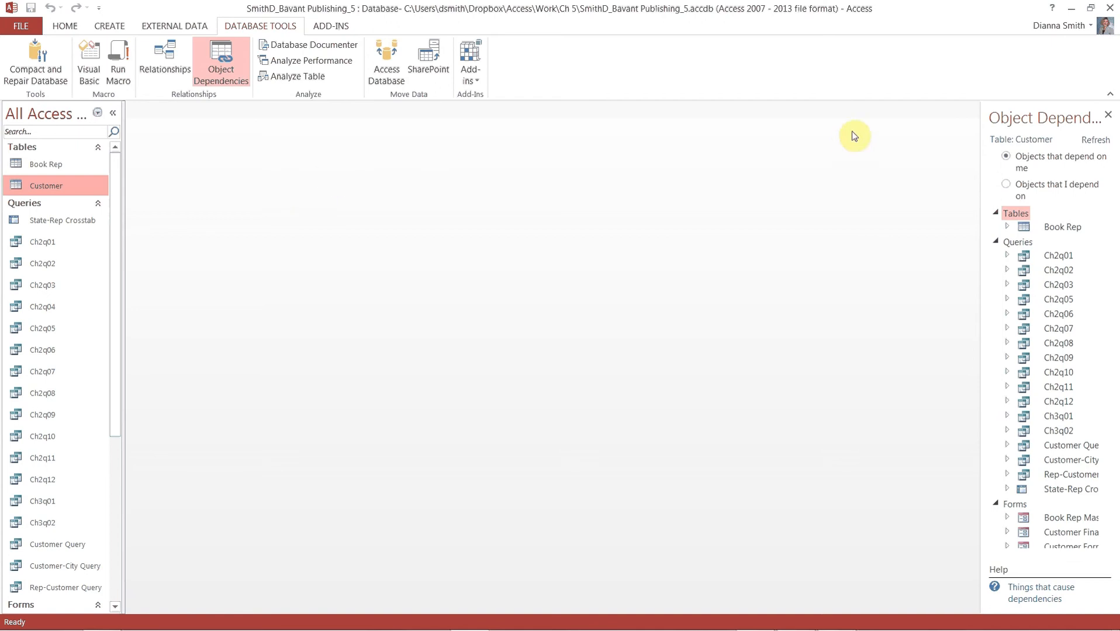
Check which objects the Customer table itself depends on, switch back to the objects depending on it, and close the dependencies view
left_click(1011, 189)
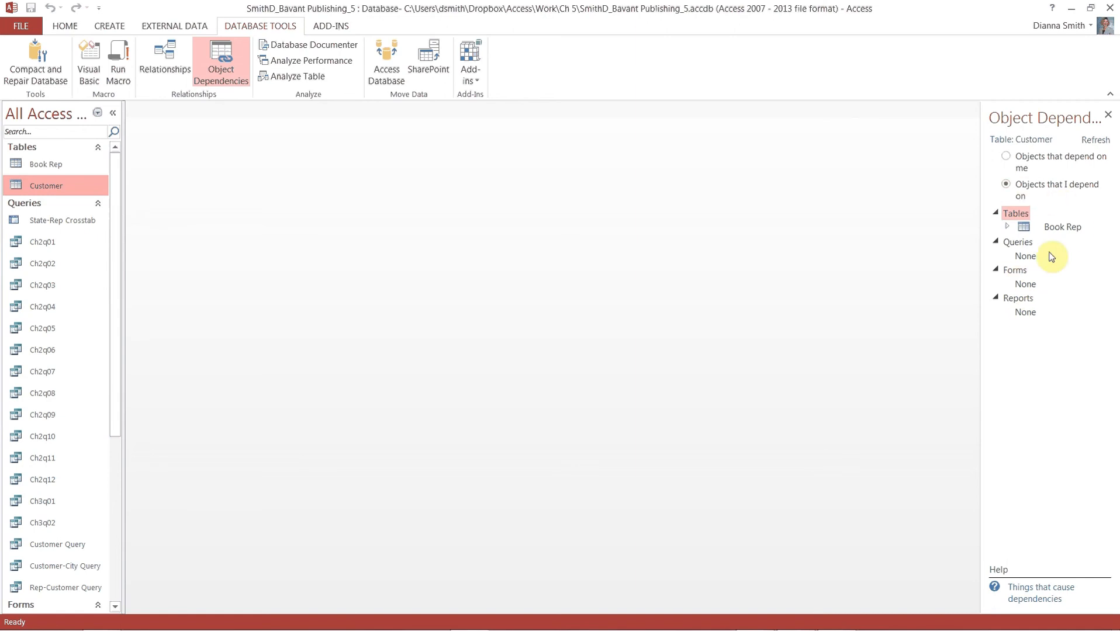
left_click(1006, 157)
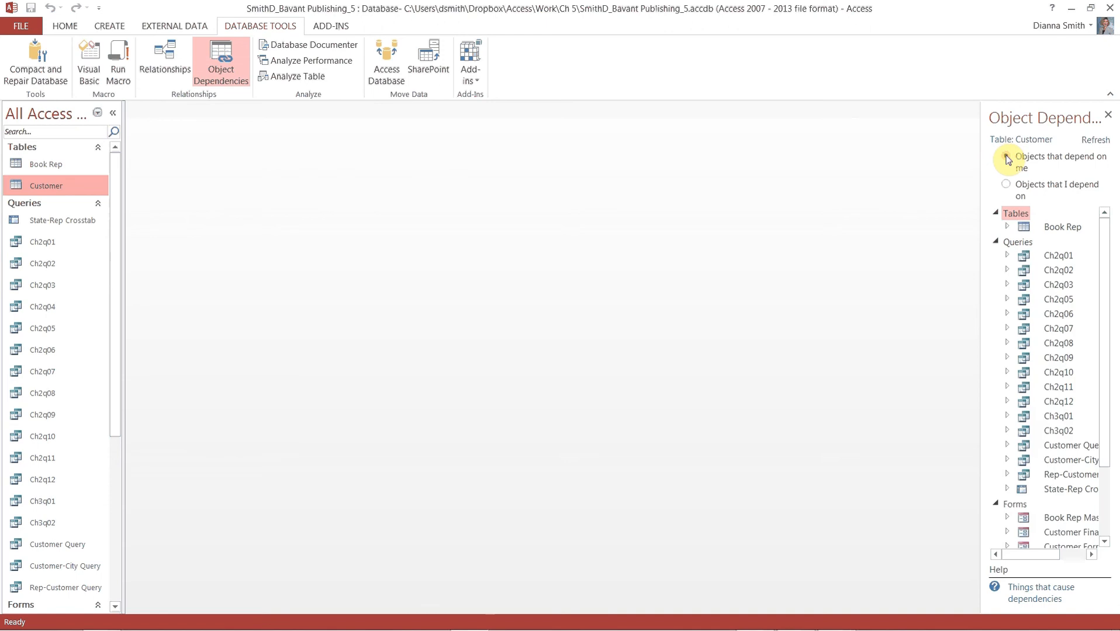
left_click(1109, 119)
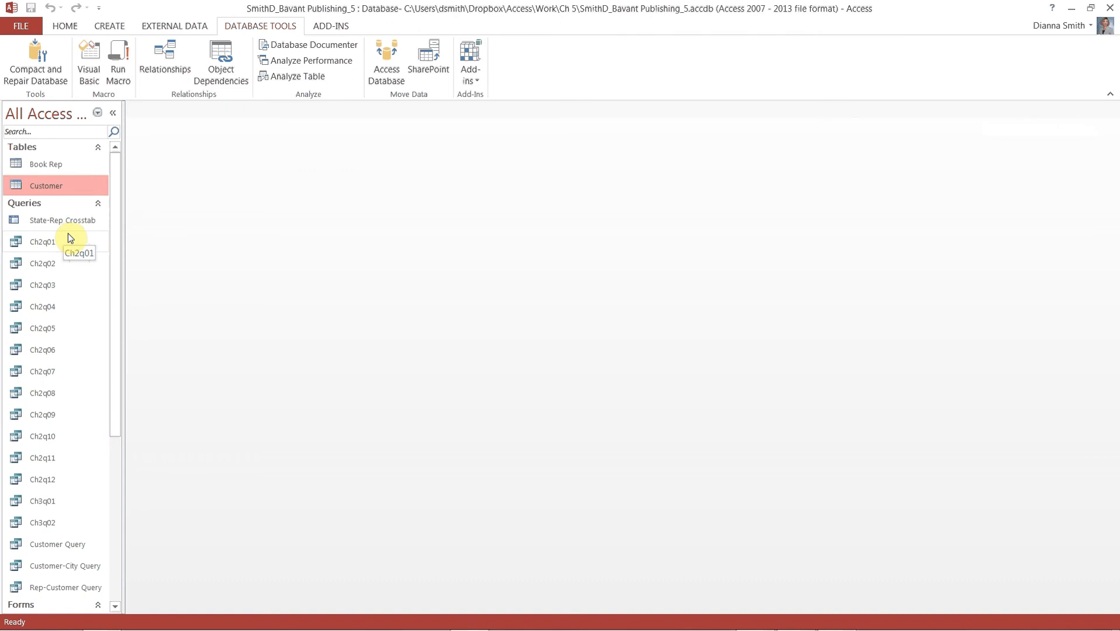
Create a new query in Design view based on the Book Rep table
left_click(51, 171)
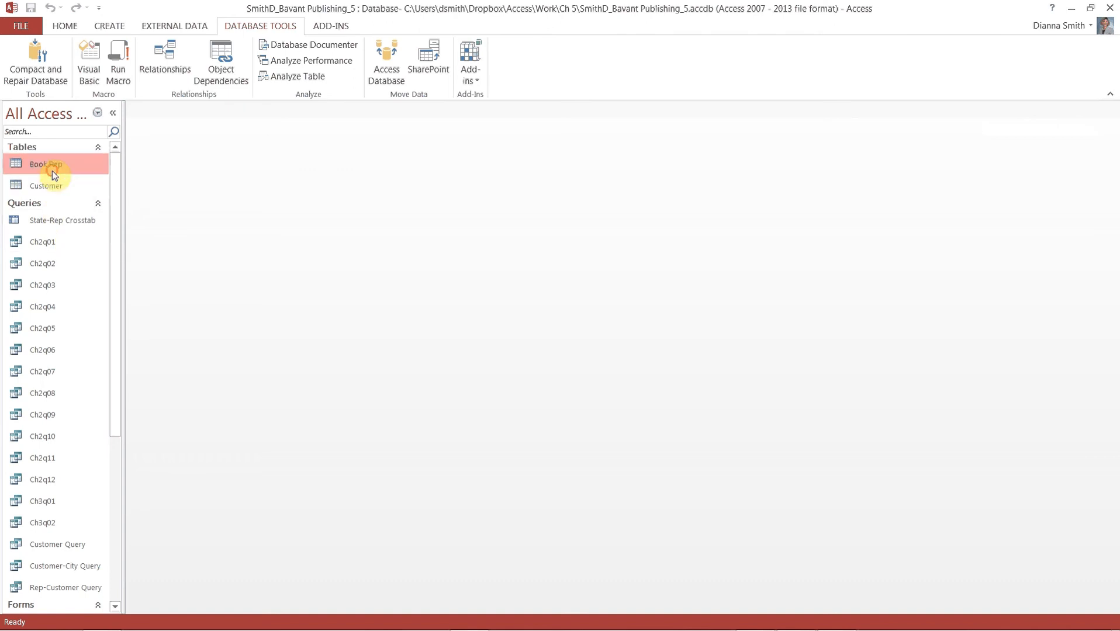
left_click(111, 28)
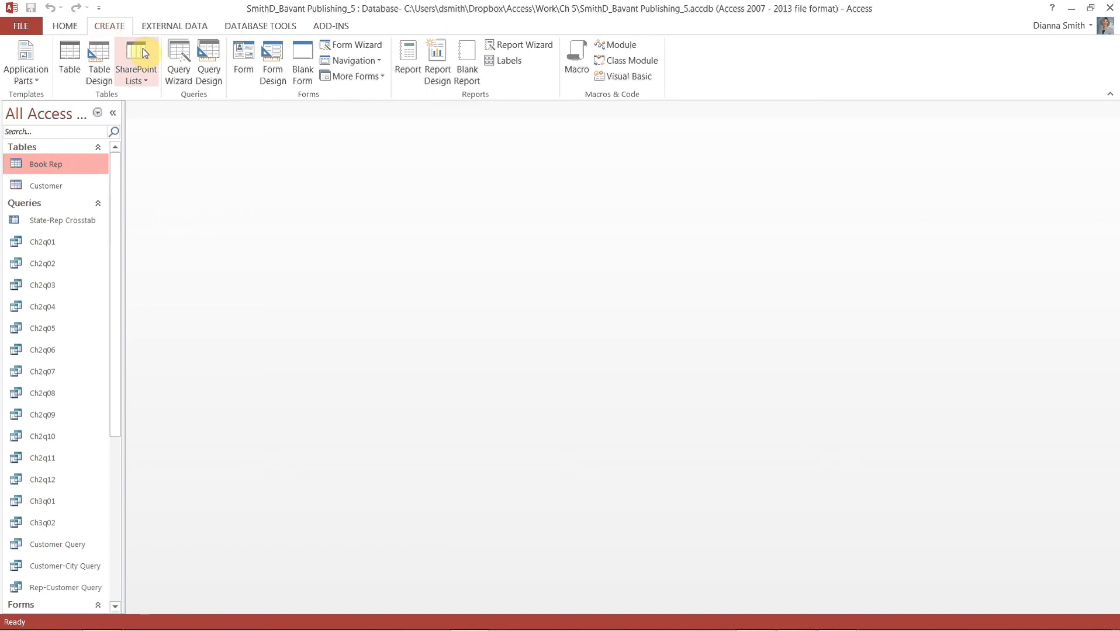
left_click(221, 65)
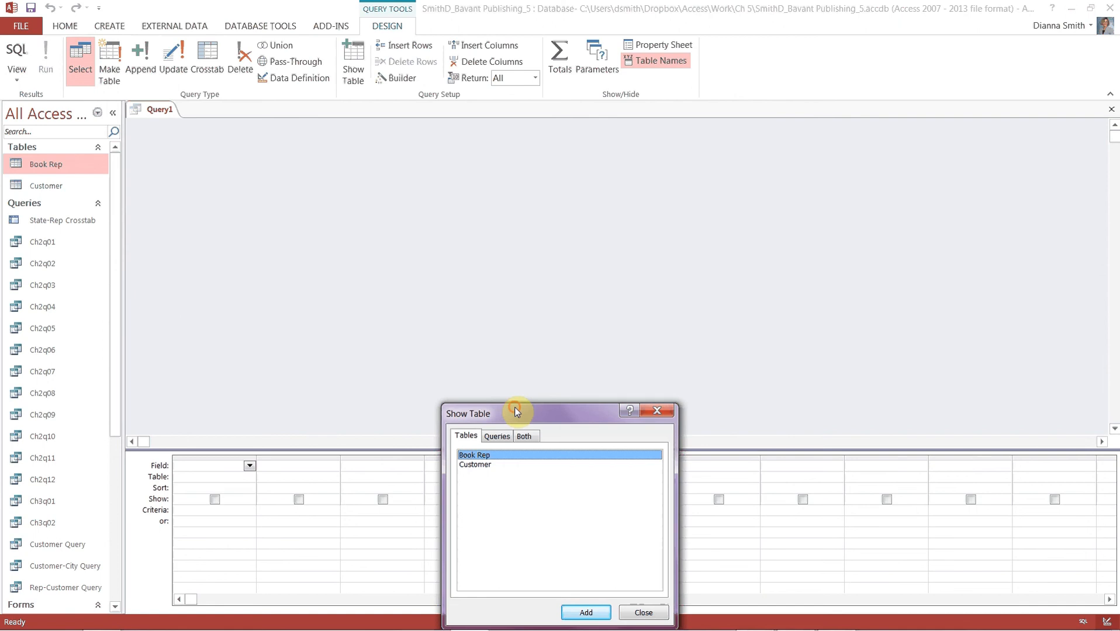
left_click_drag(515, 406, 469, 264)
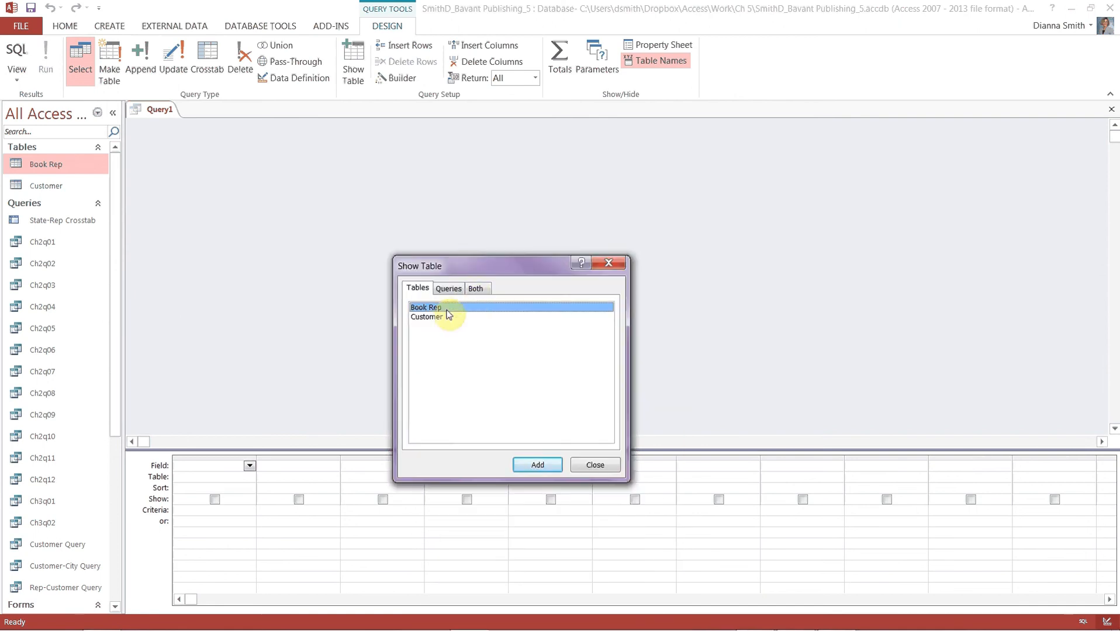
left_click(540, 468)
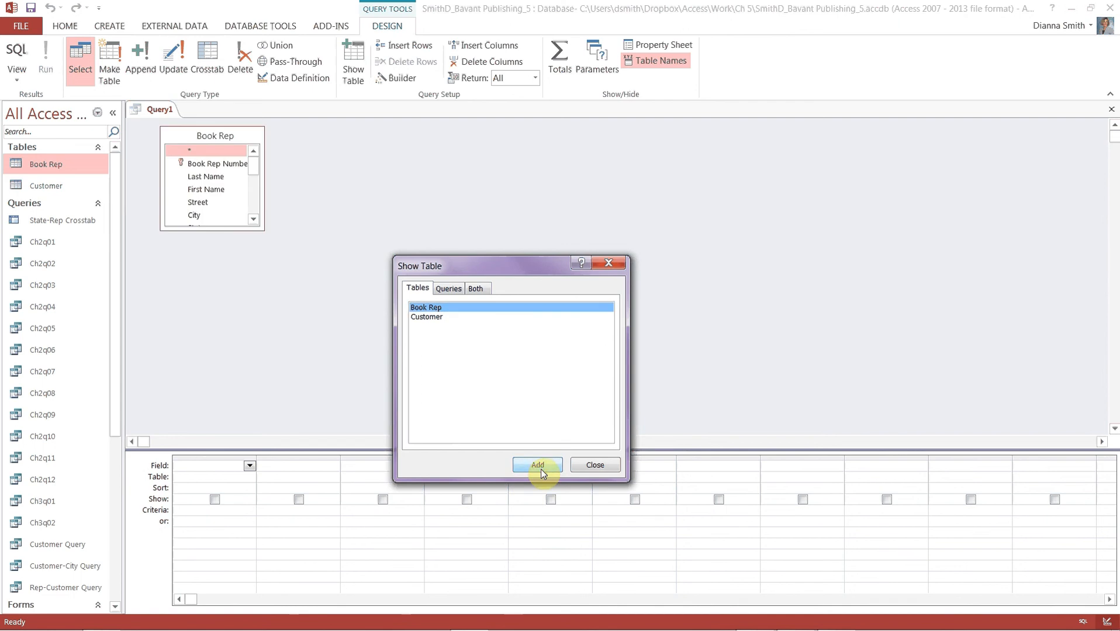
left_click(620, 266)
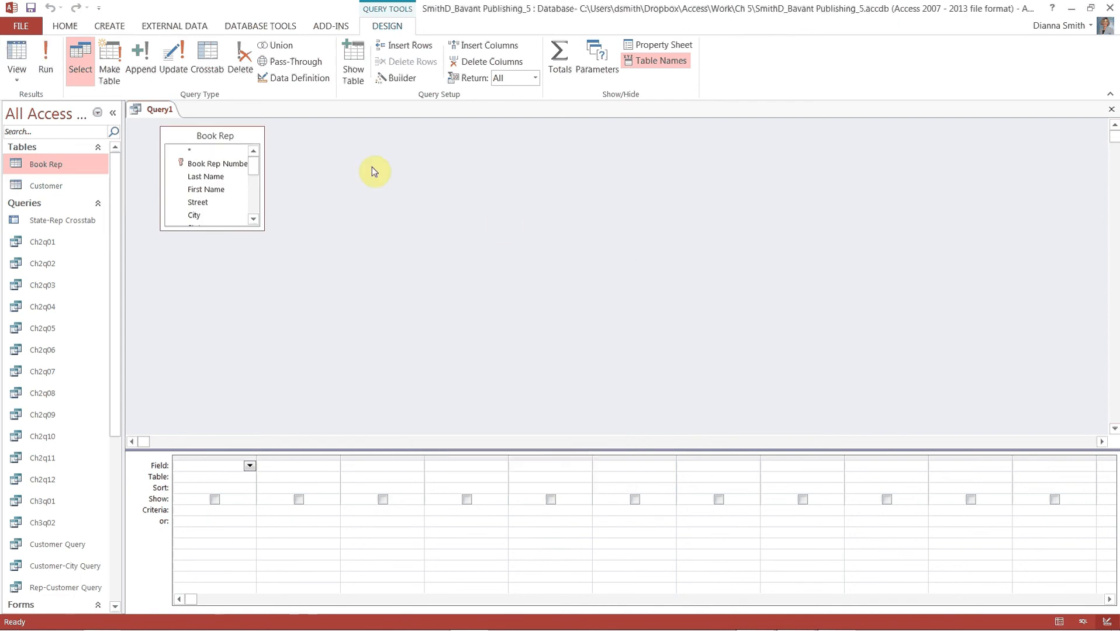
Enlarge the Book Rep field list and add Book Rep Number, Last Name, First Name, Start Date, Comment and Sales Goal to the query
left_click_drag(240, 230, 326, 327)
double_click(232, 166)
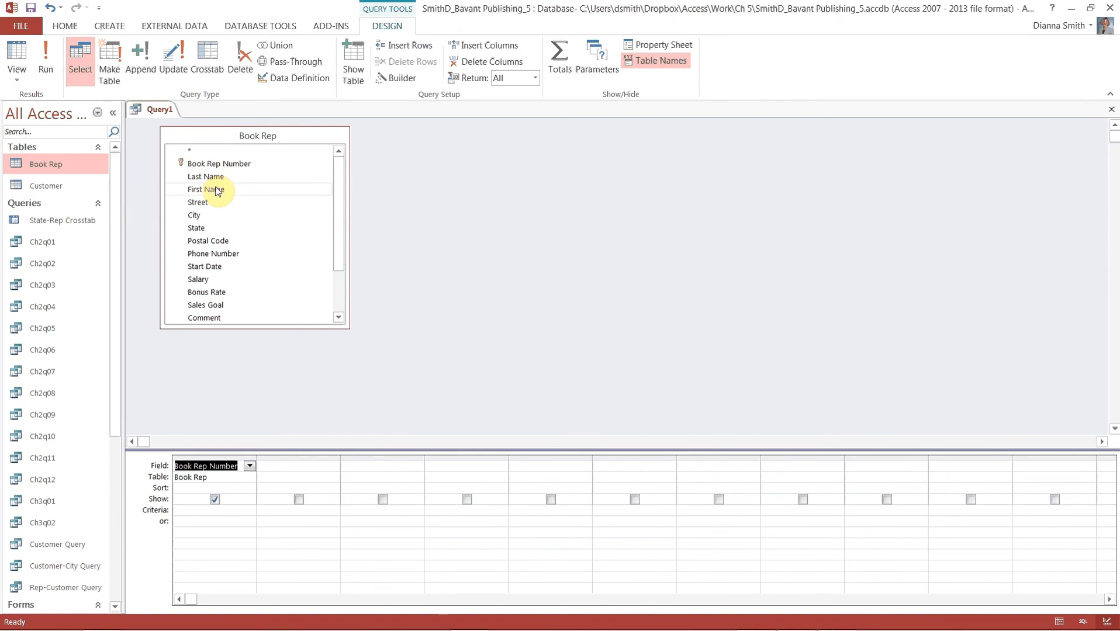
left_click(210, 179)
double_click(211, 179)
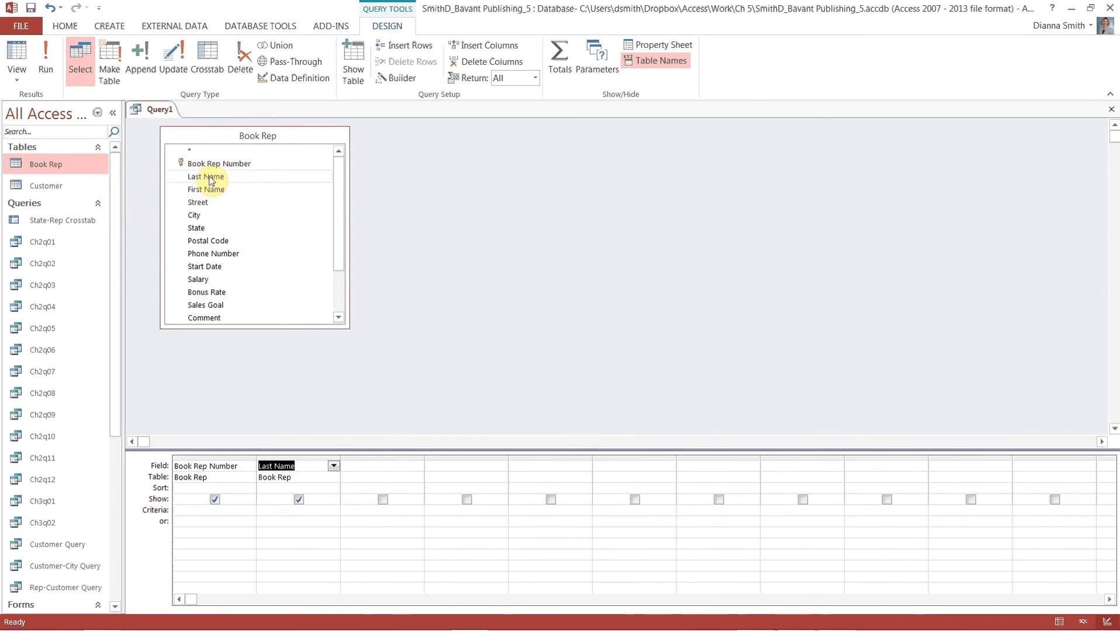
double_click(209, 191)
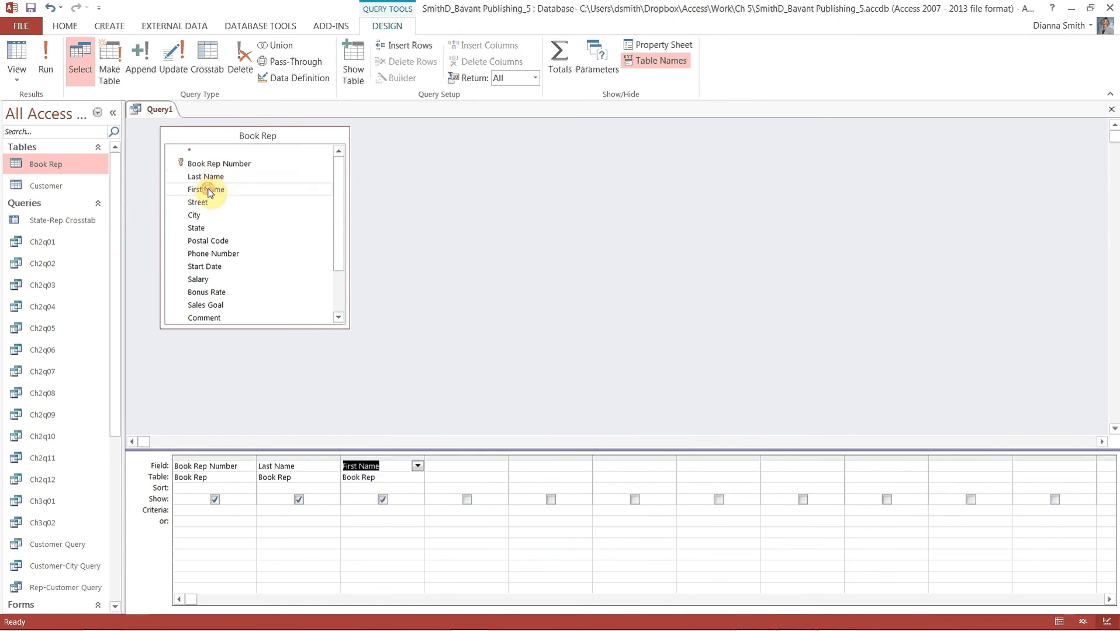
double_click(212, 268)
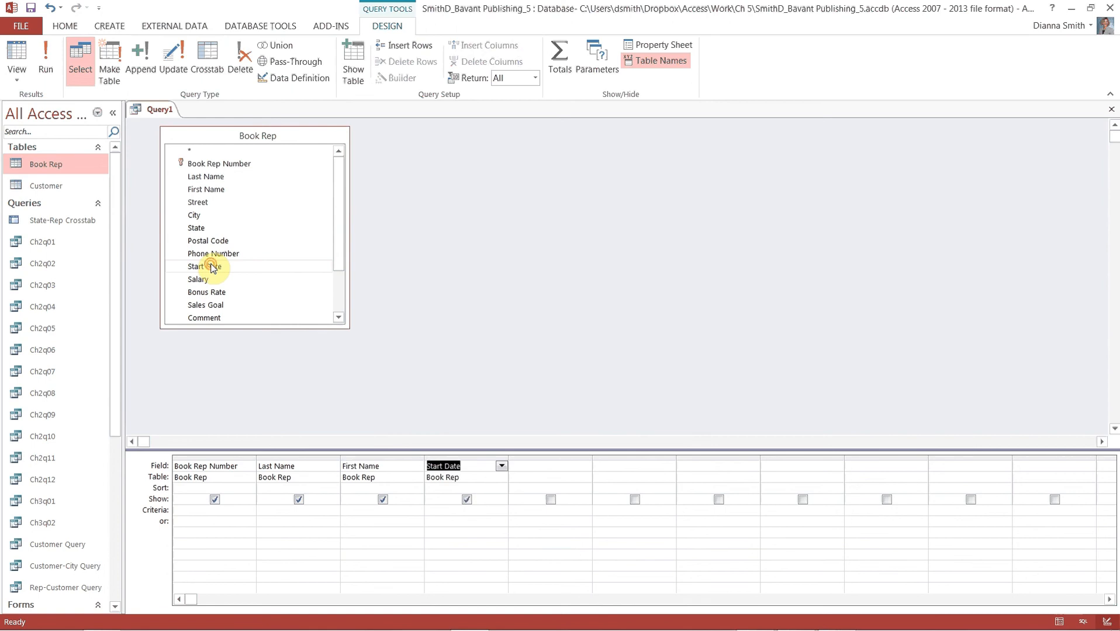
double_click(239, 319)
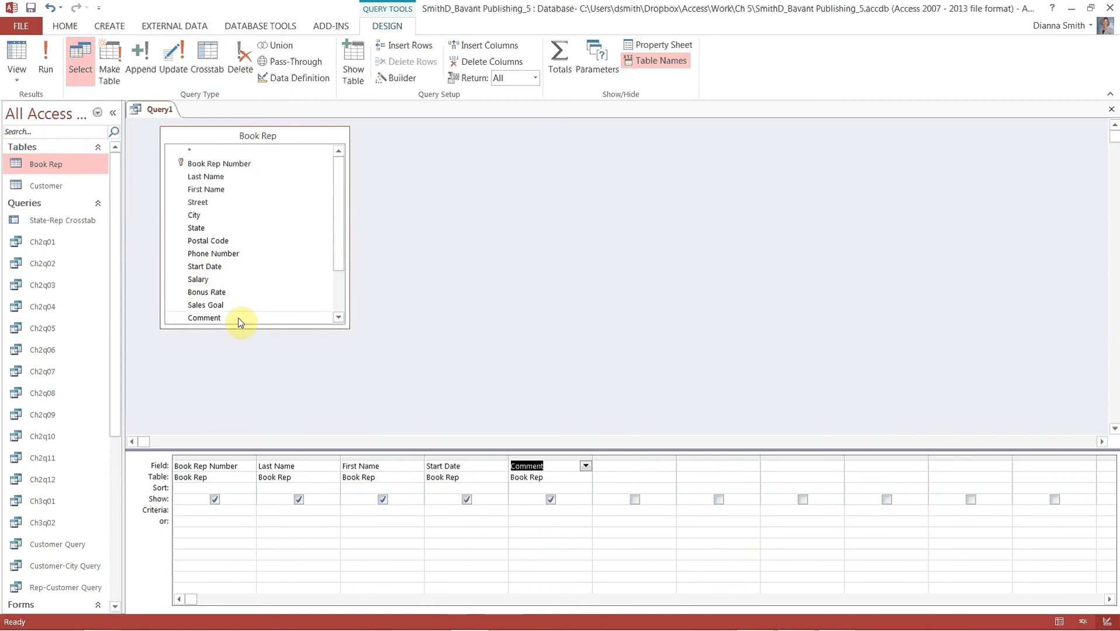
double_click(223, 307)
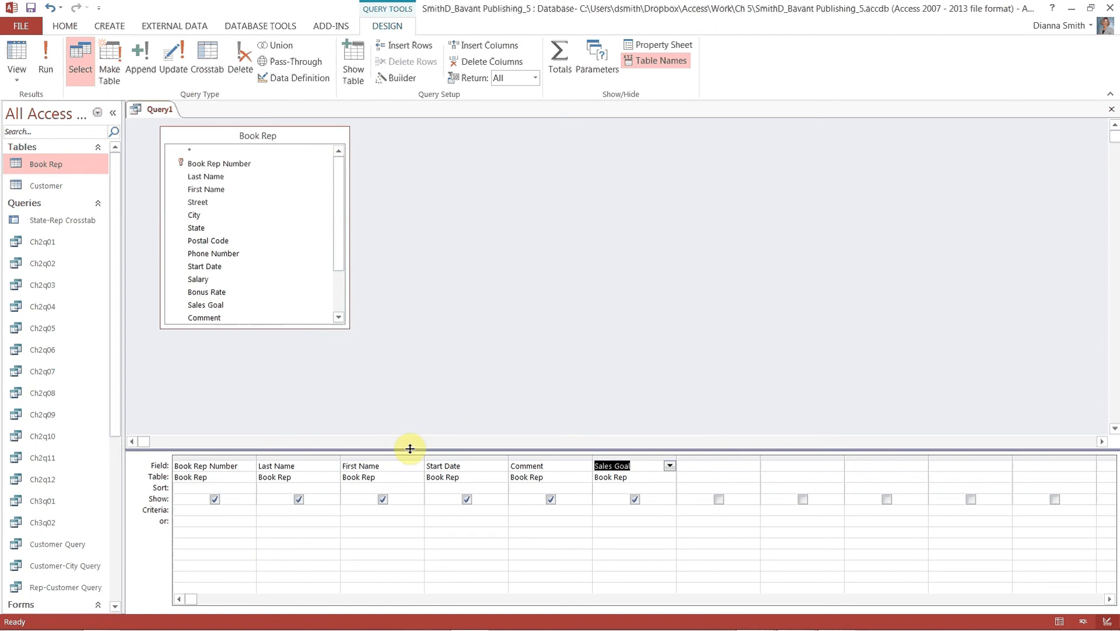
Set the Start Date criterion to >5/15/2013 in the query grid
left_click(432, 511)
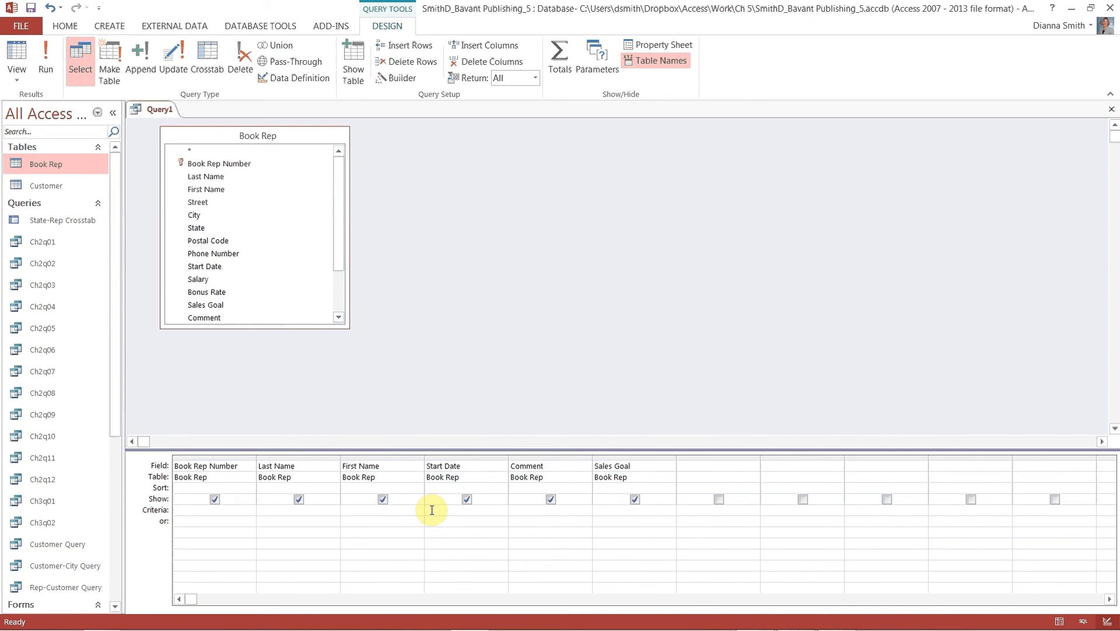
type(">5/15/2013")
left_click(547, 509)
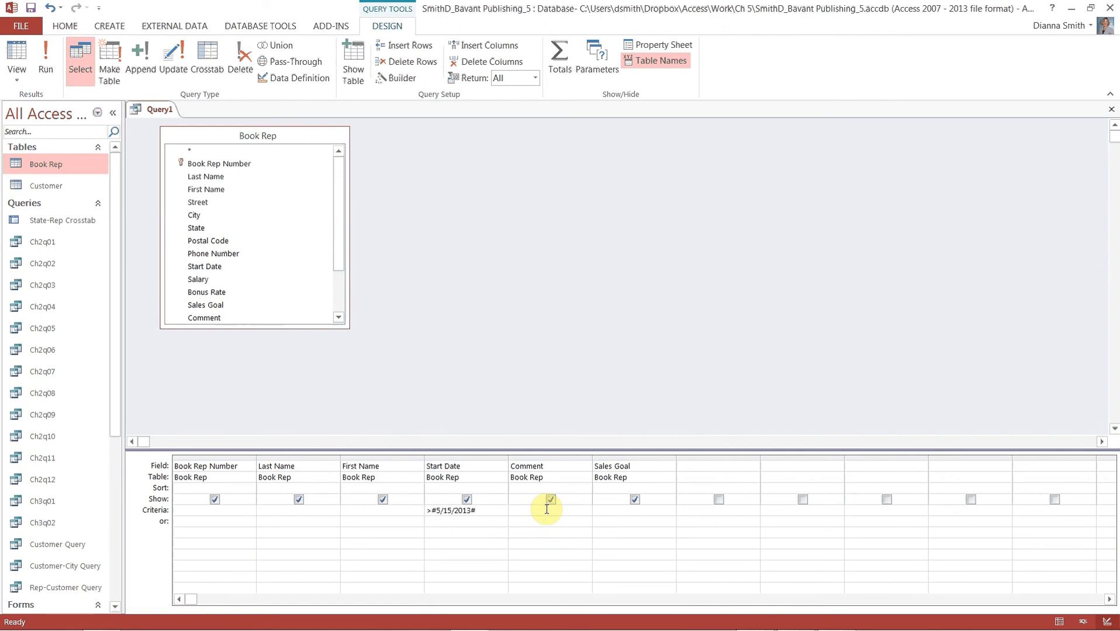
Set the Comment criterion to *Fluent* alongside the Start Date criterion and view the query results in Datasheet view
type("*Flu")
type("ent")
type("'")
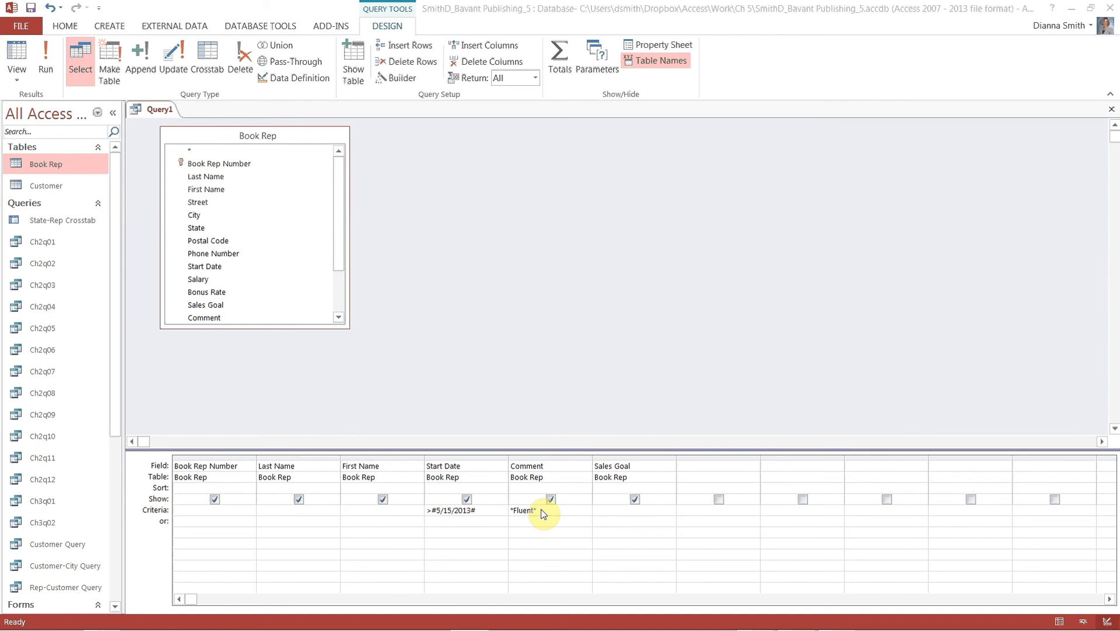
left_click(19, 57)
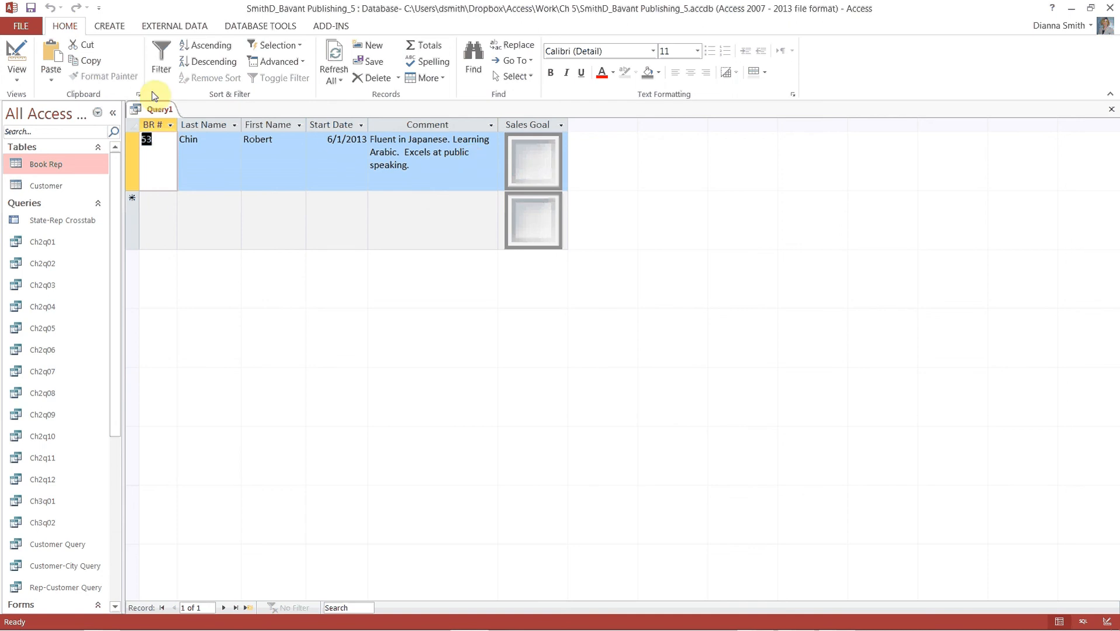
Return the query to Design view and clear the Start Date and Comment criteria
left_click(17, 56)
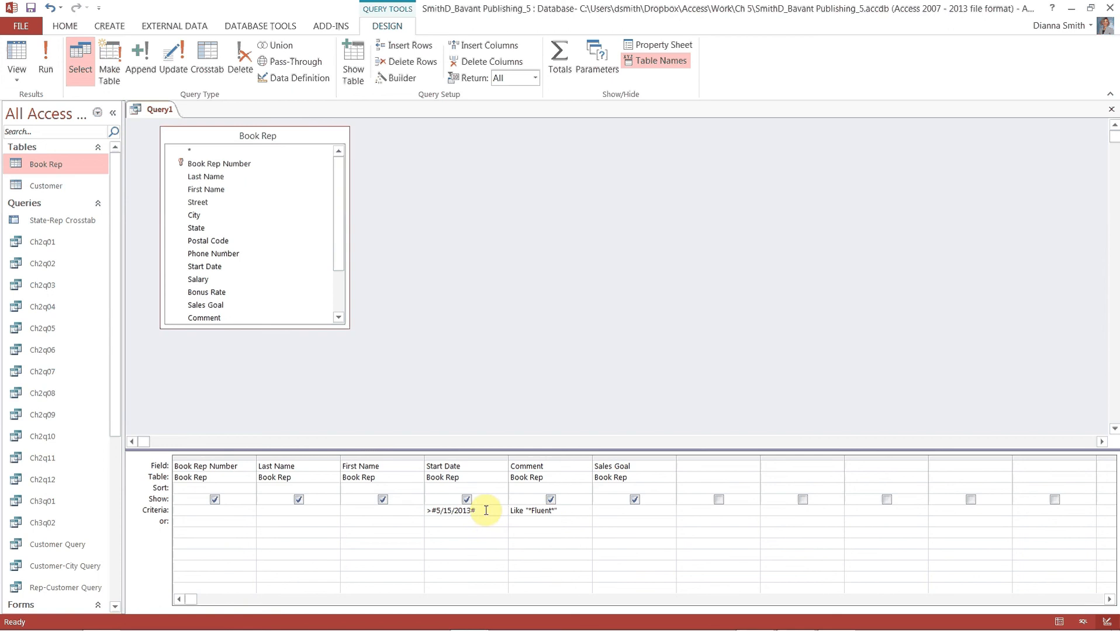
left_click_drag(486, 508, 408, 508)
key("Delete")
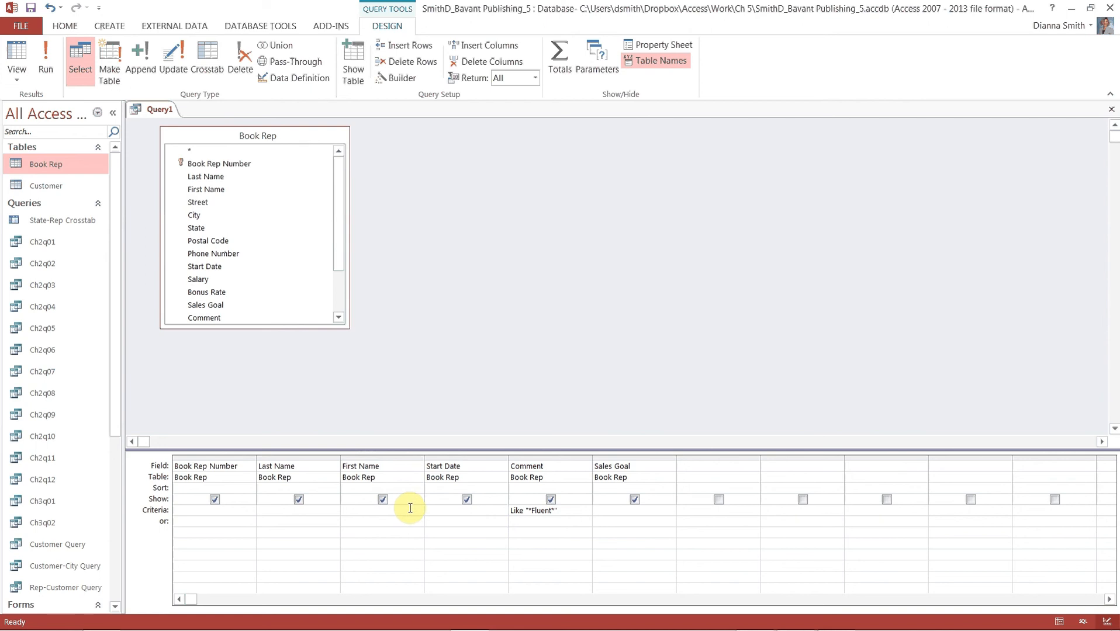
left_click_drag(570, 510, 506, 513)
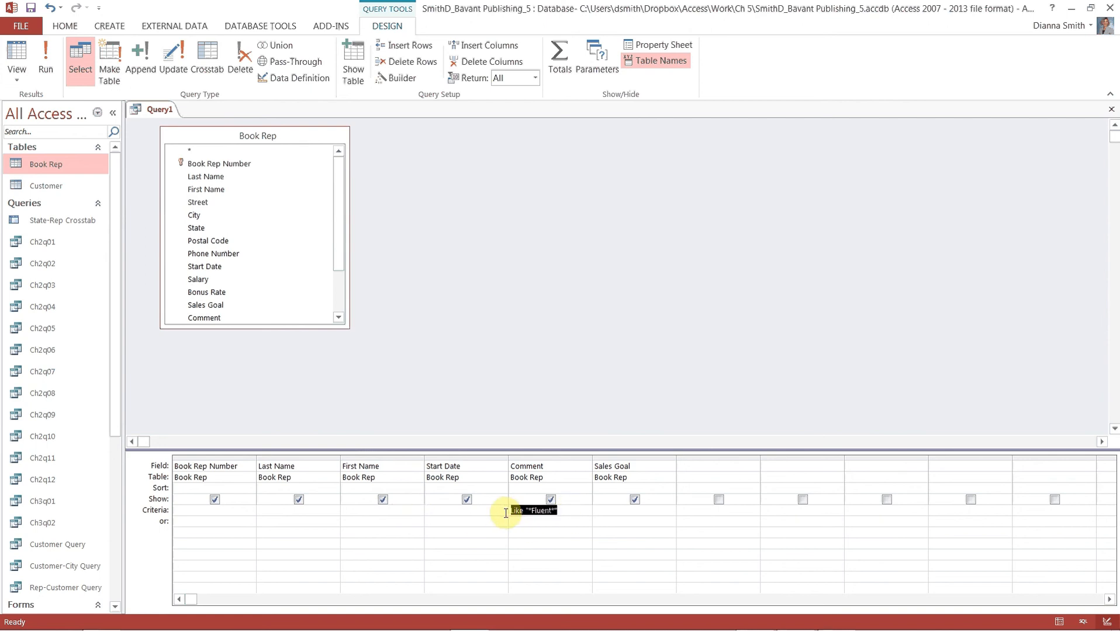
key("Delete")
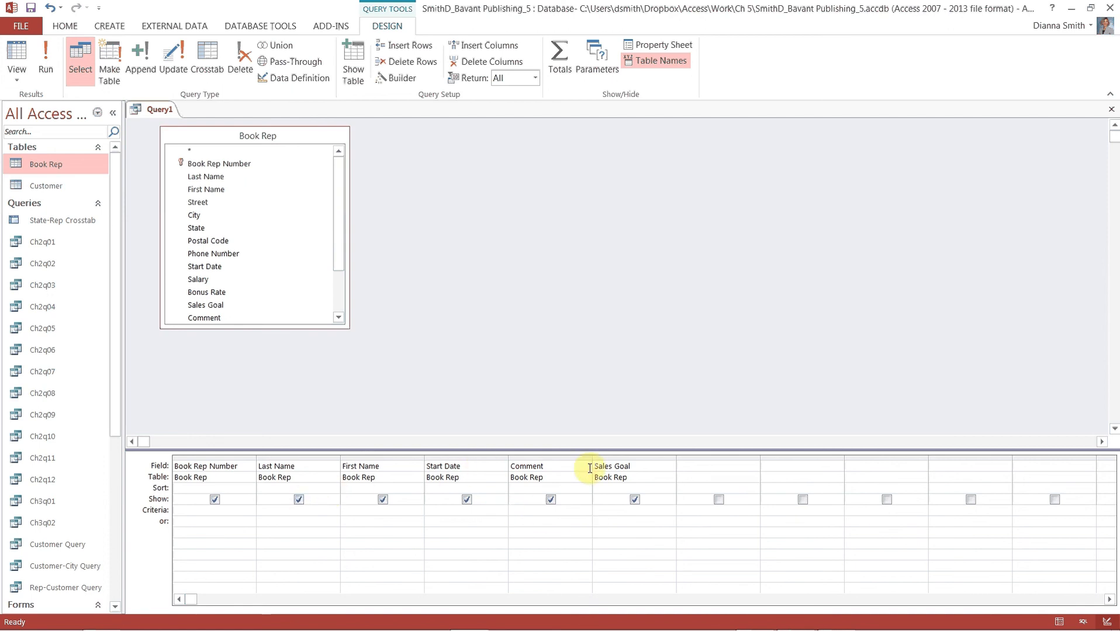
Set the Sales Goal criterion to Yes and view the query results in Datasheet view
left_click(606, 511)
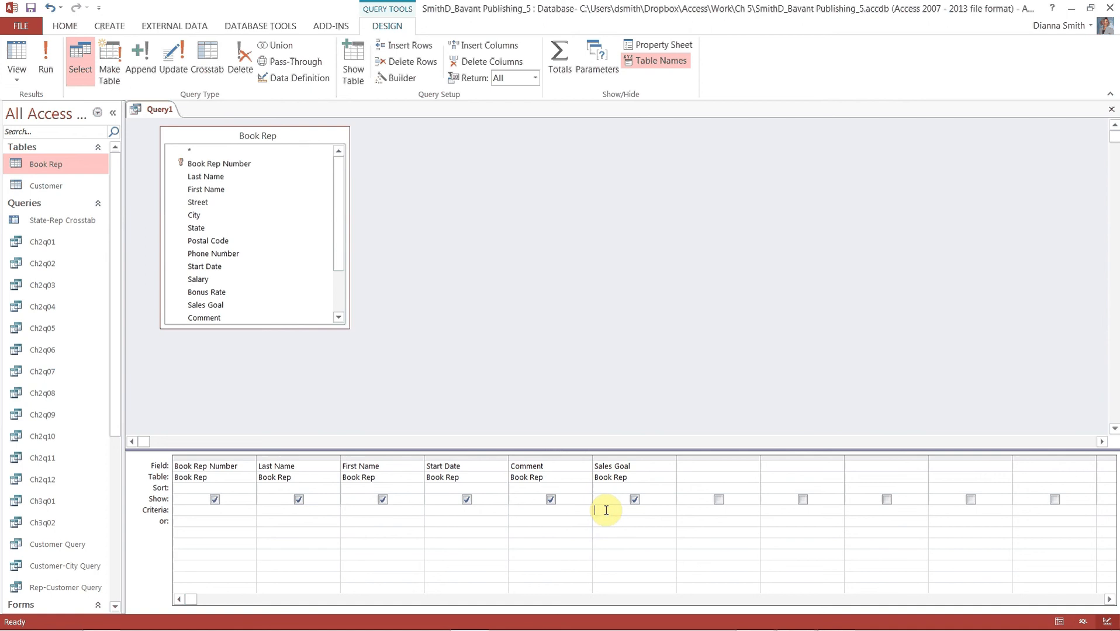
type("Yes")
left_click(17, 51)
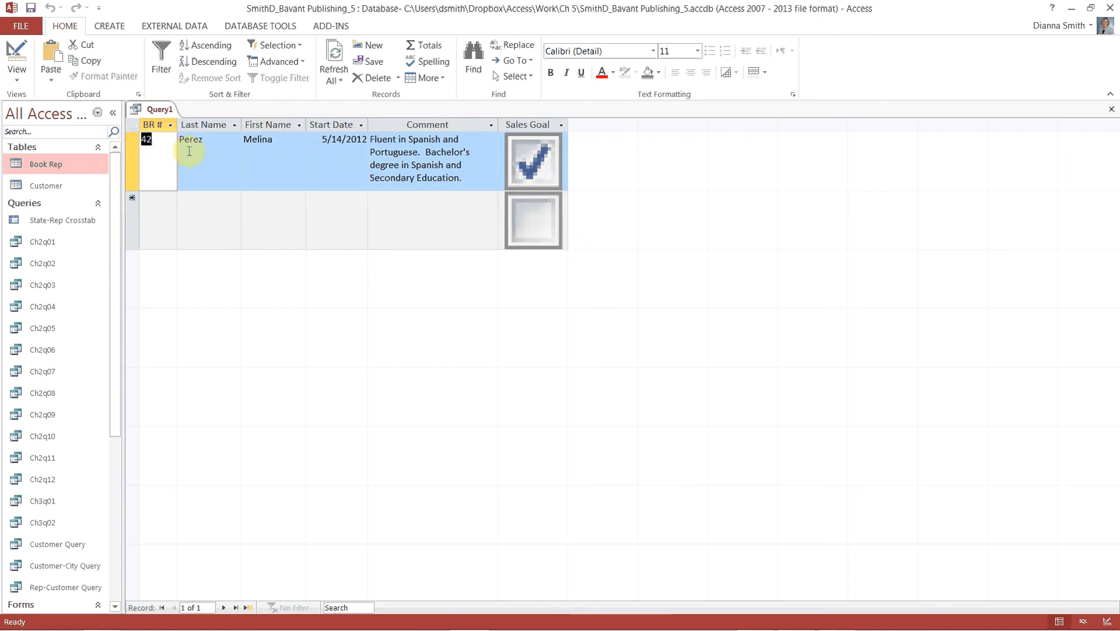
Close the Book Rep query without saving its design
left_click(1110, 114)
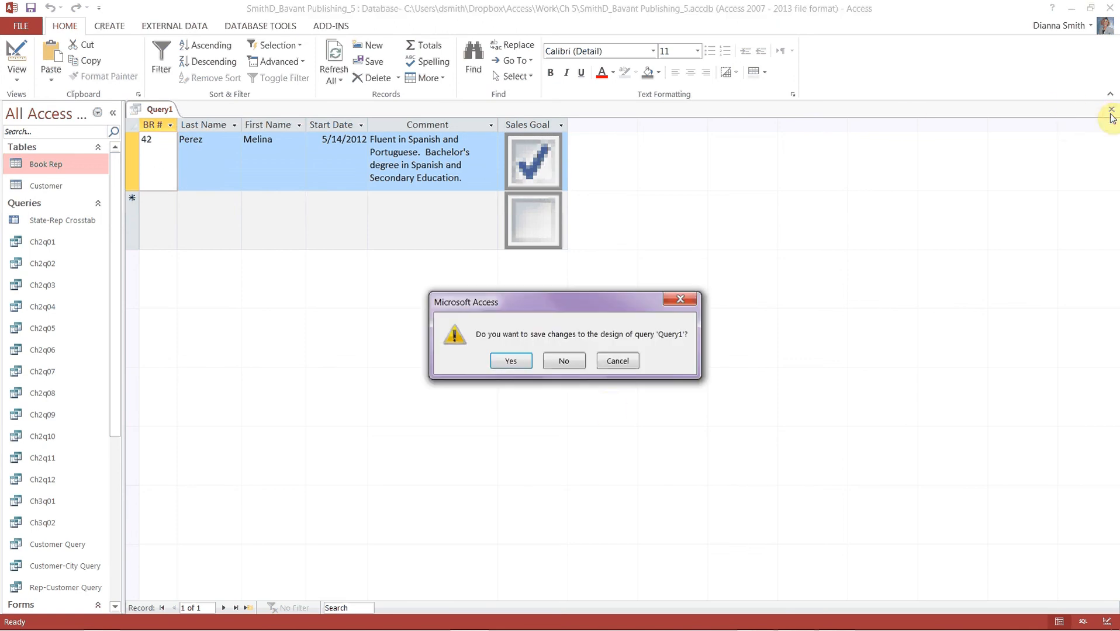
left_click(563, 361)
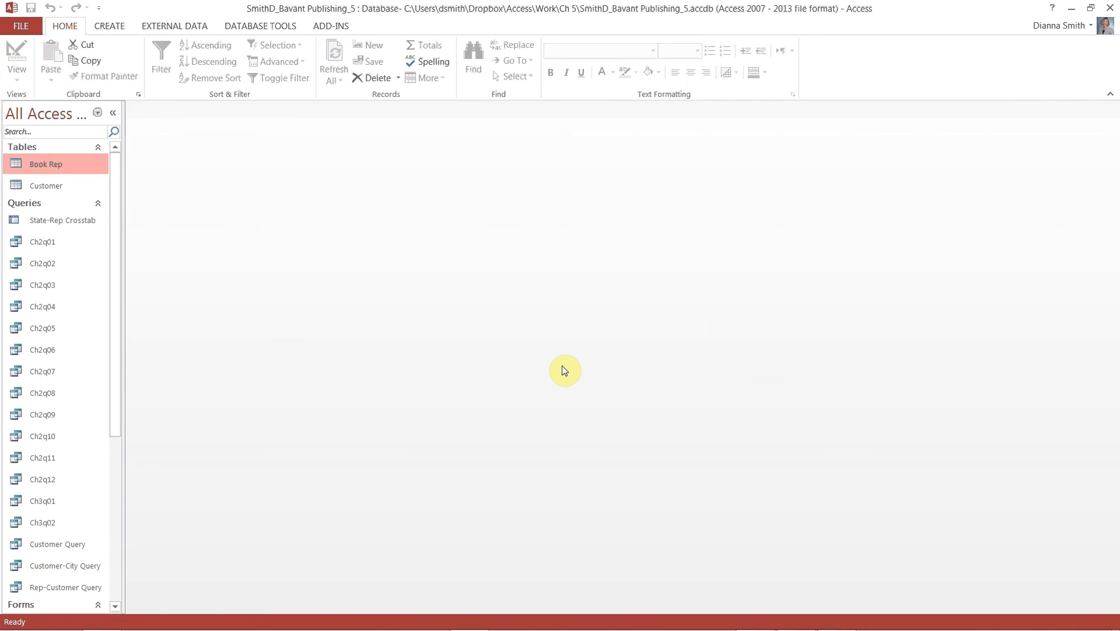